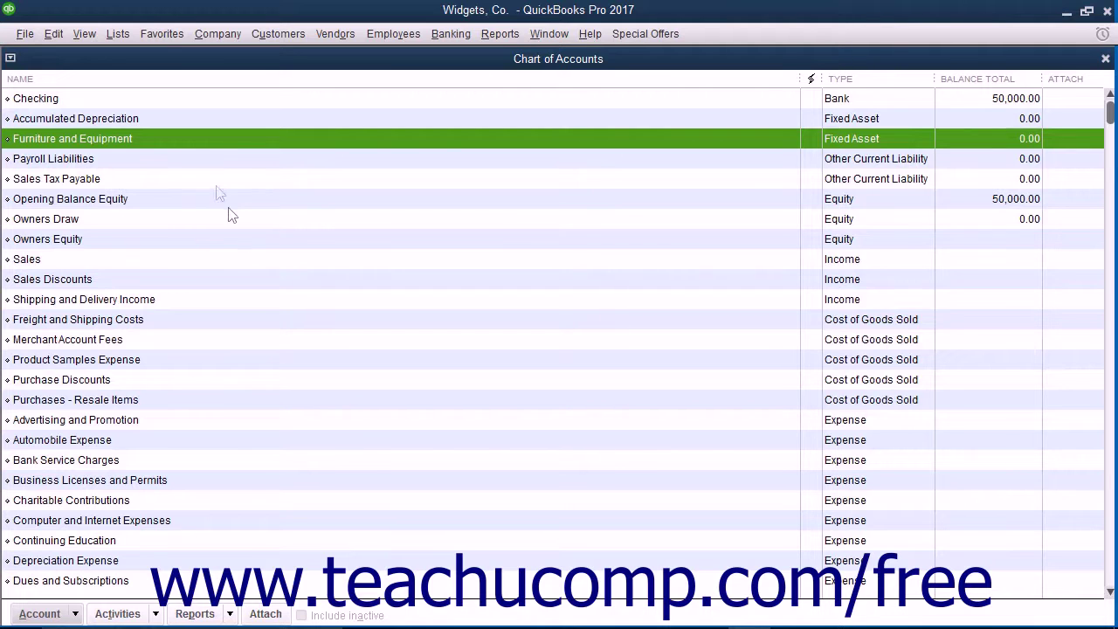
Step: Create a Fixed Asset account named Car with no opening balance entered
click(161, 123)
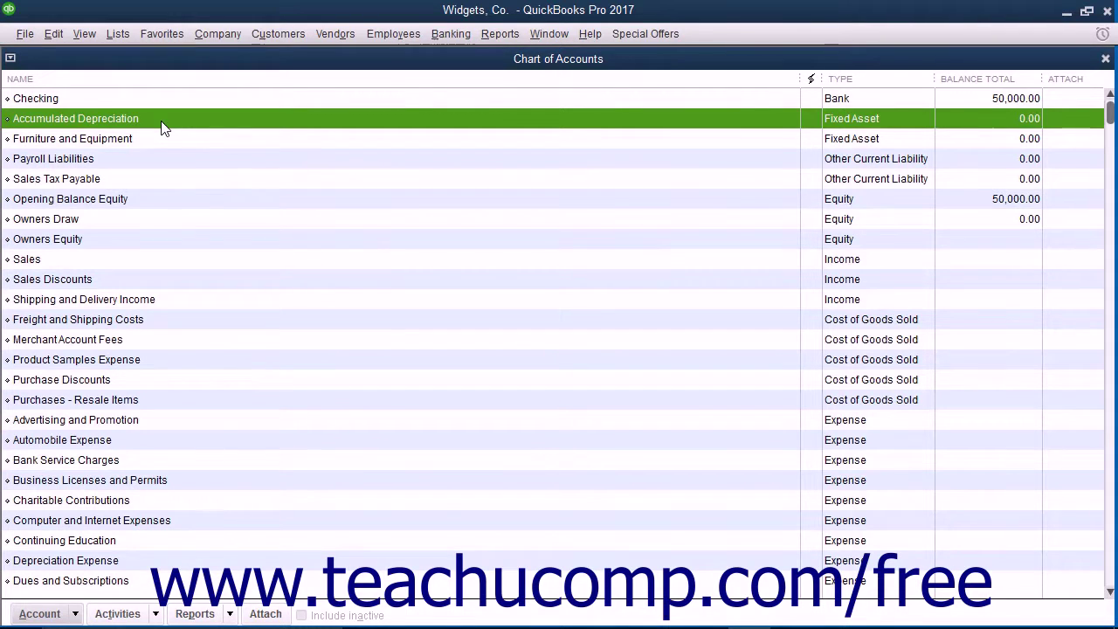
click(56, 613)
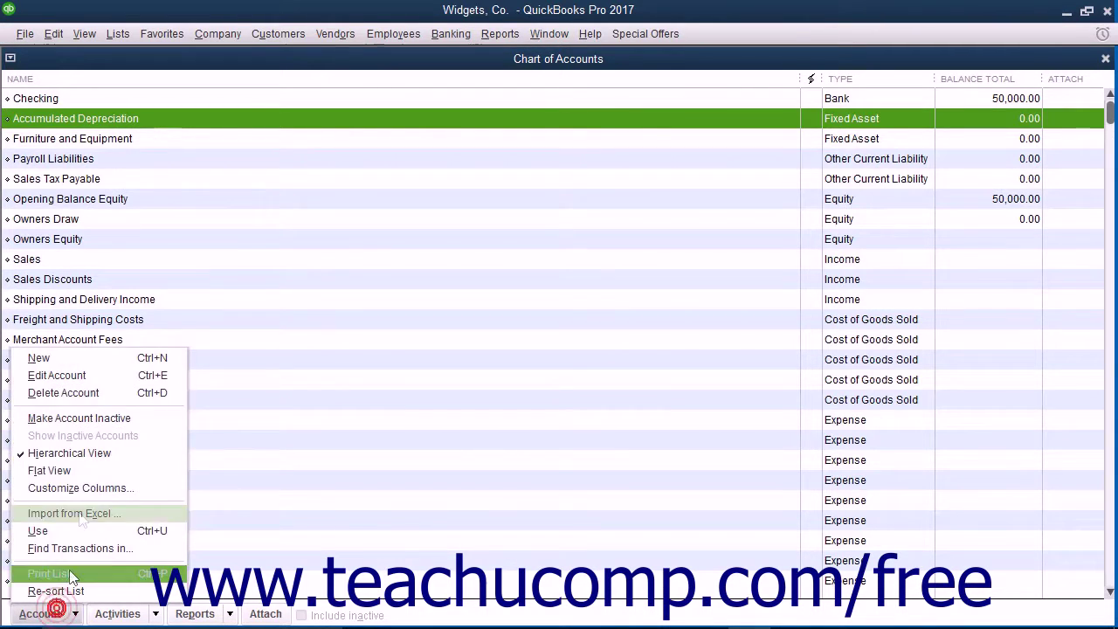
click(77, 359)
click(80, 234)
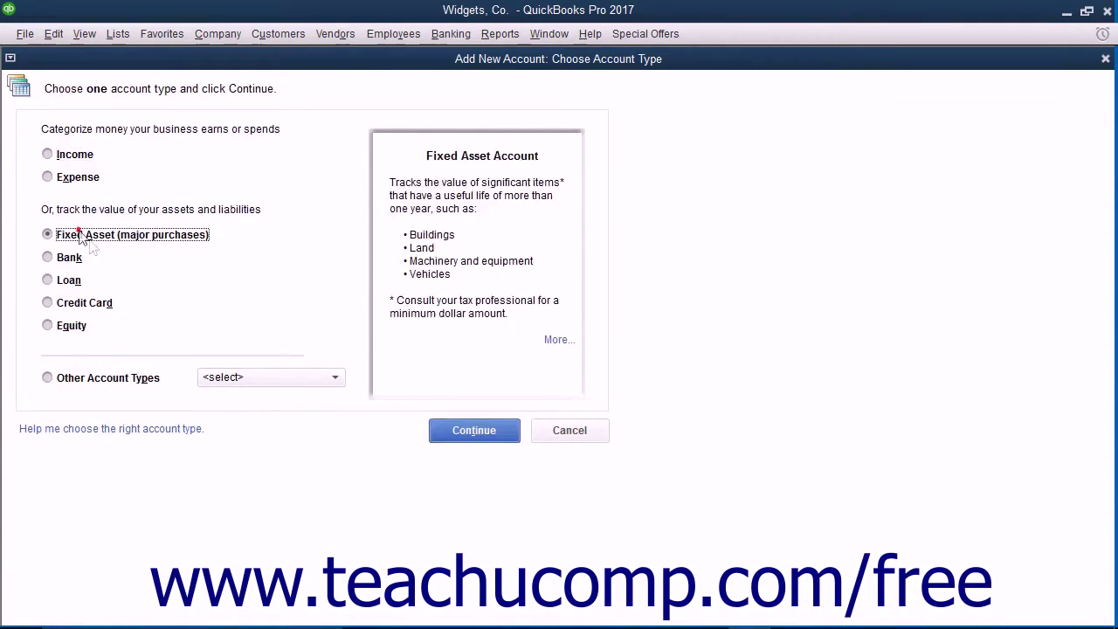
click(463, 430)
text(Car)
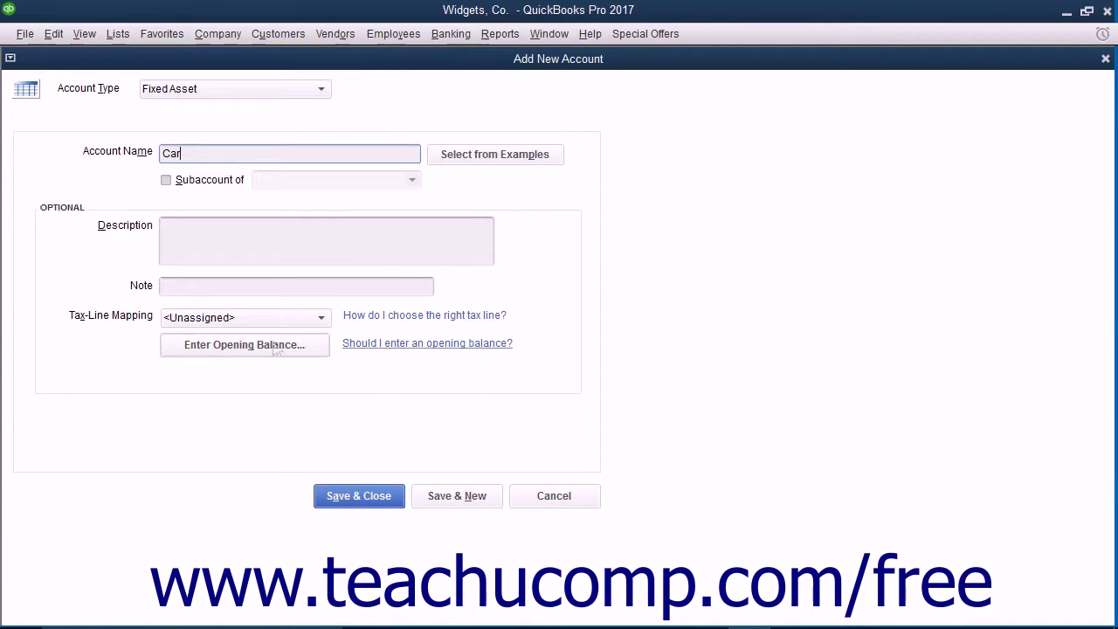
click(314, 346)
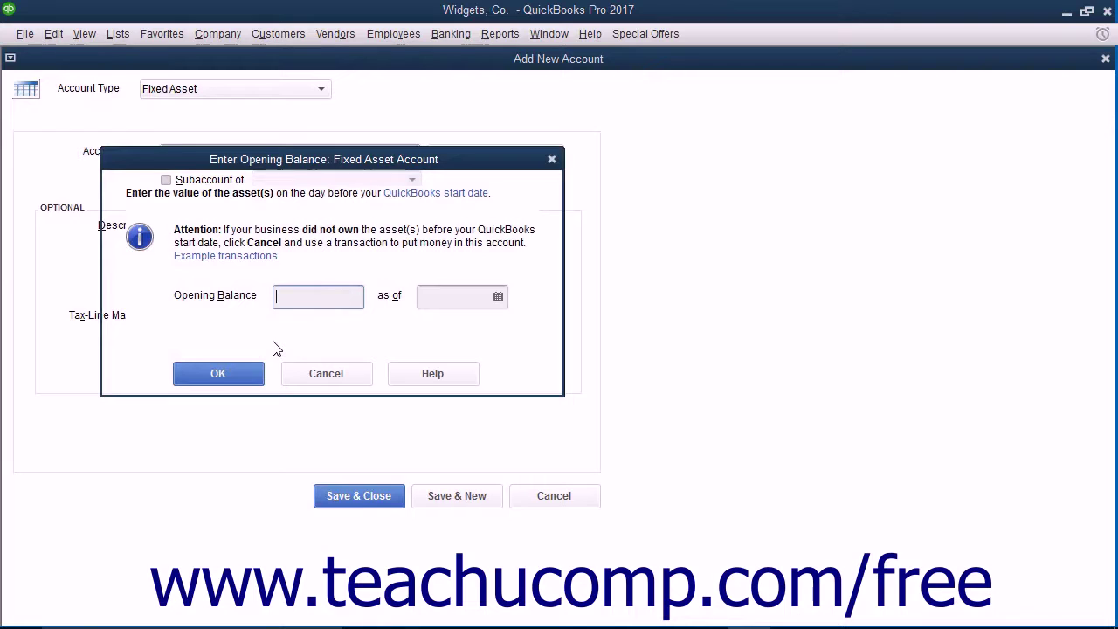
click(351, 376)
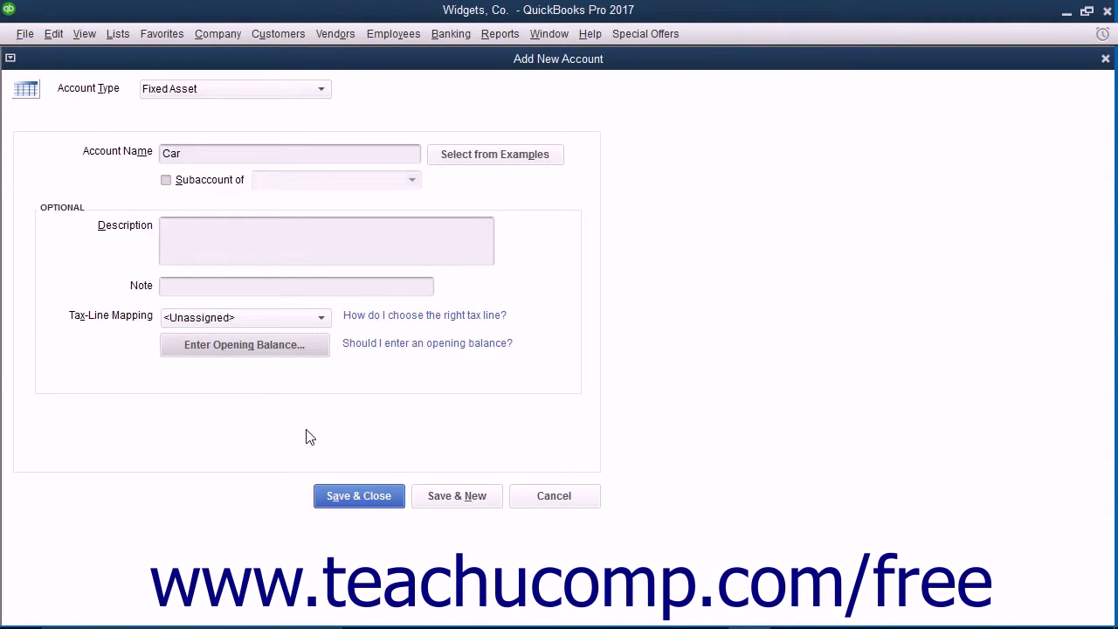
click(342, 493)
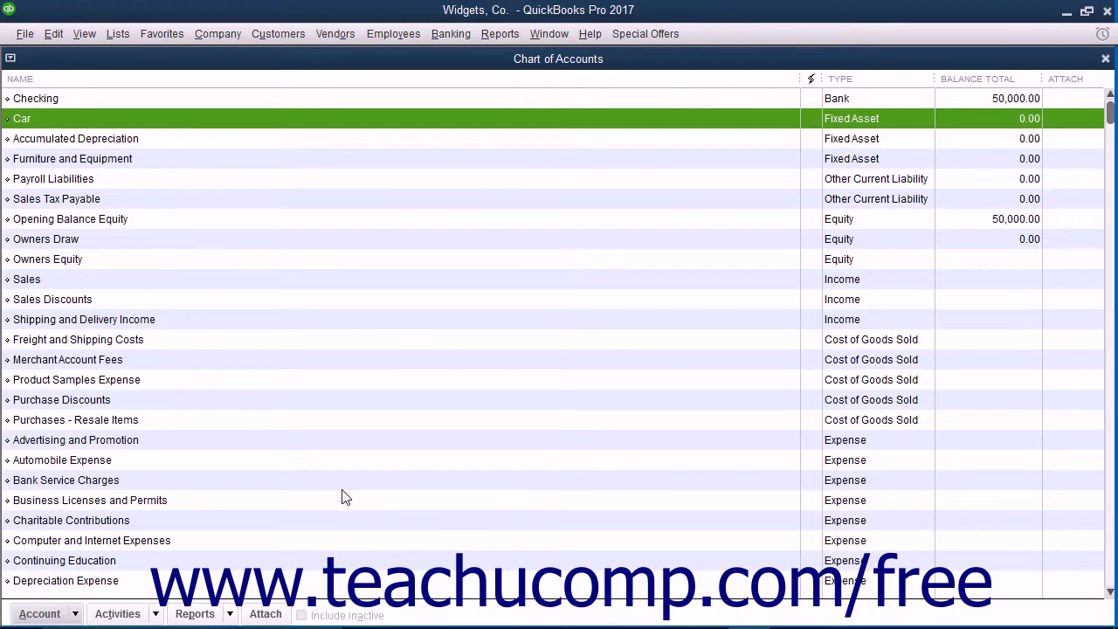
Step: Create a Fixed Asset account 'Original Cost' as a subaccount of Car
click(42, 612)
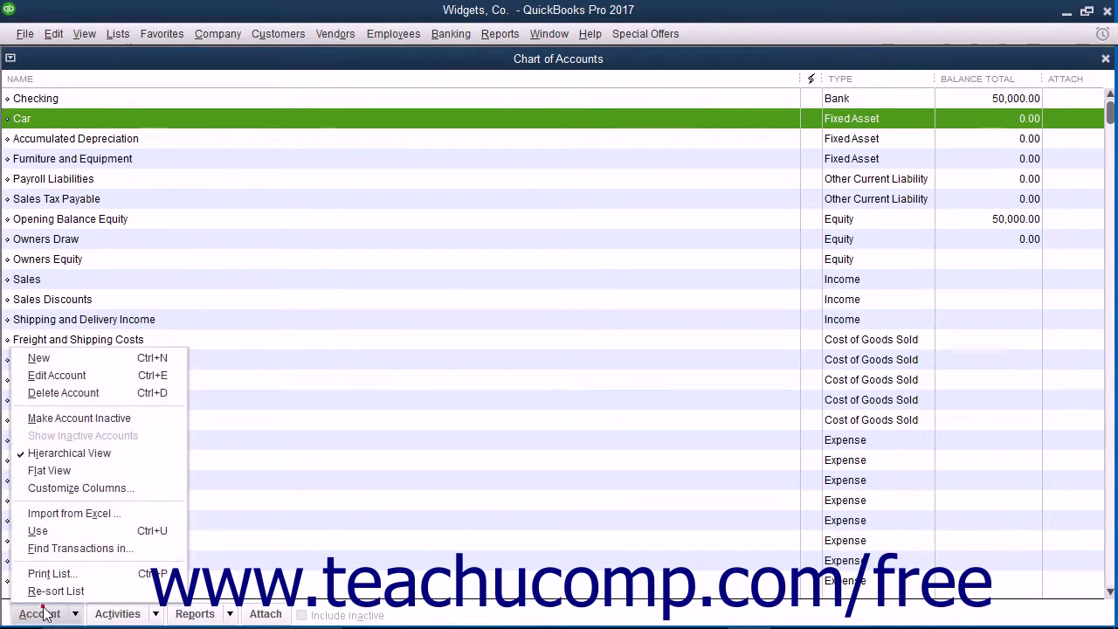
click(40, 357)
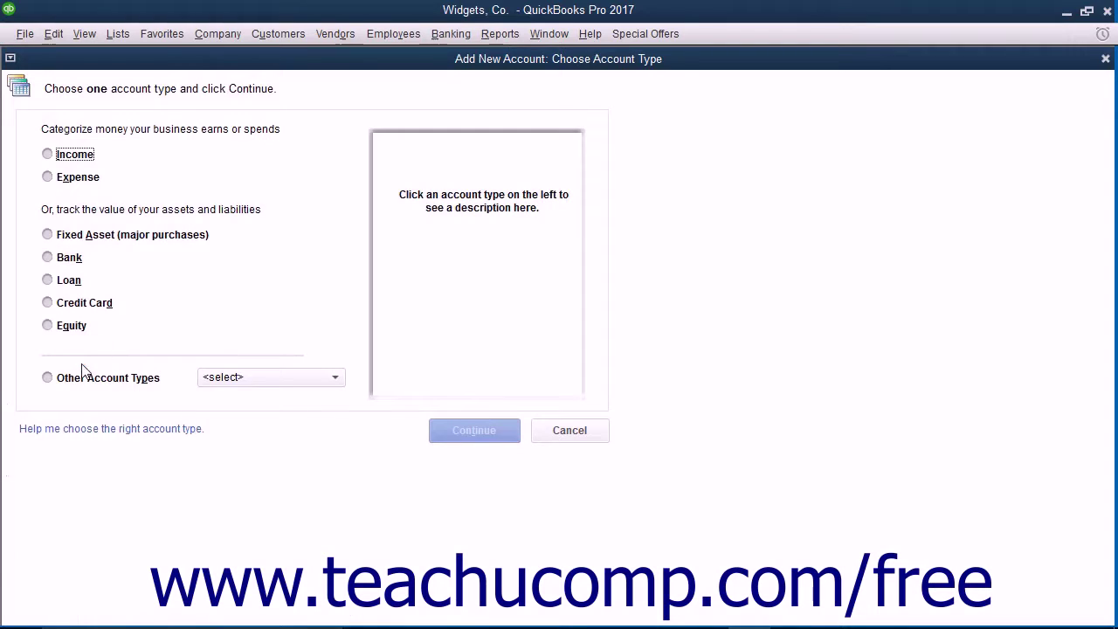
click(66, 236)
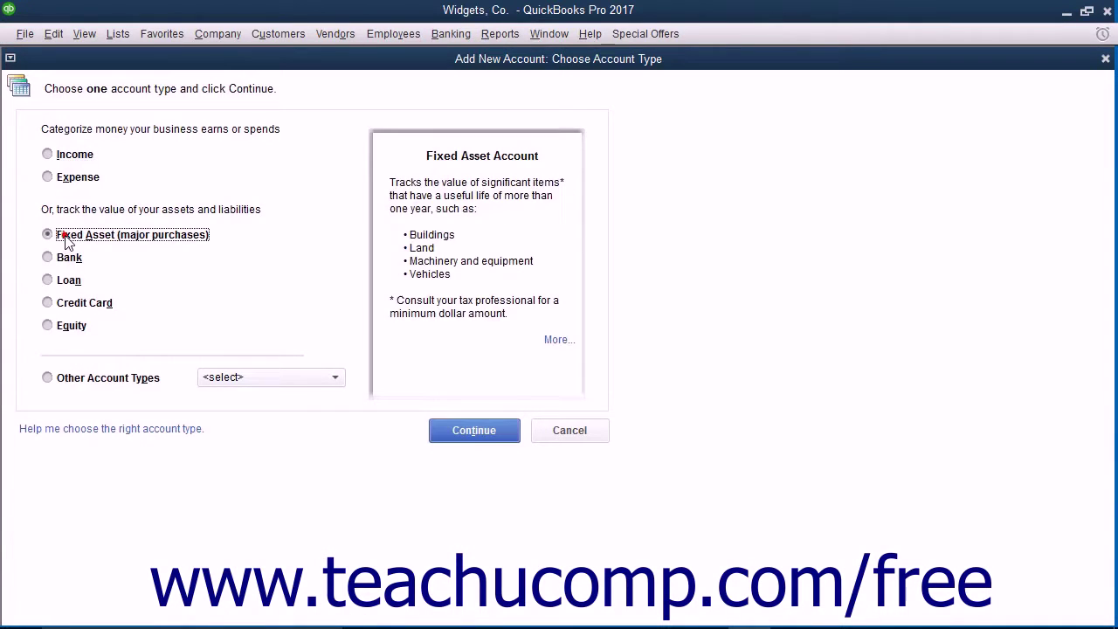
click(450, 433)
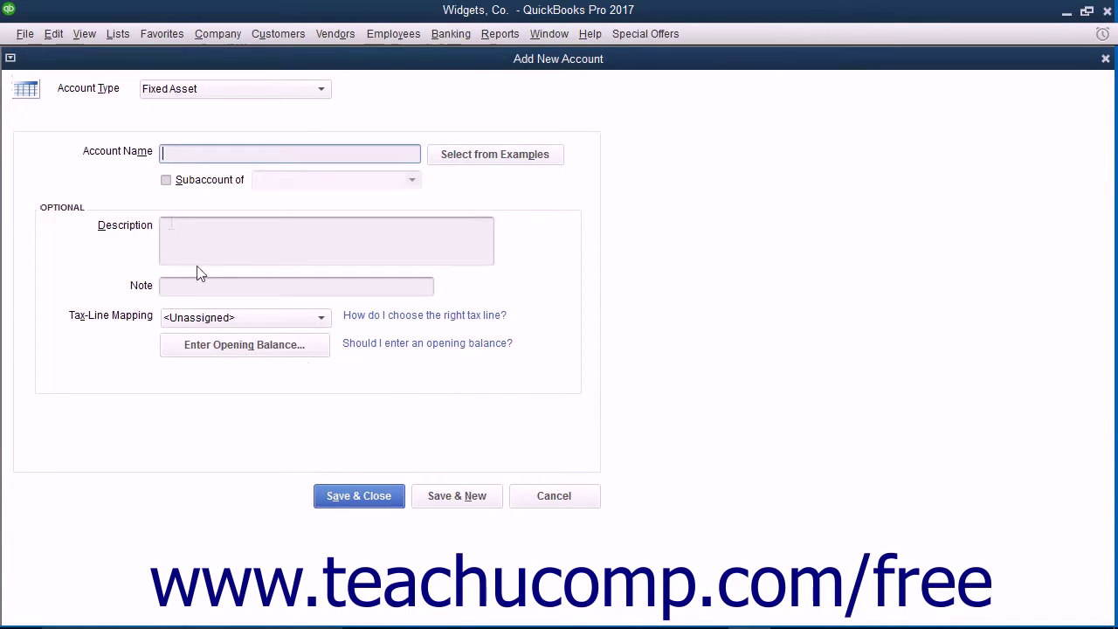
text(Original Cost)
click(168, 180)
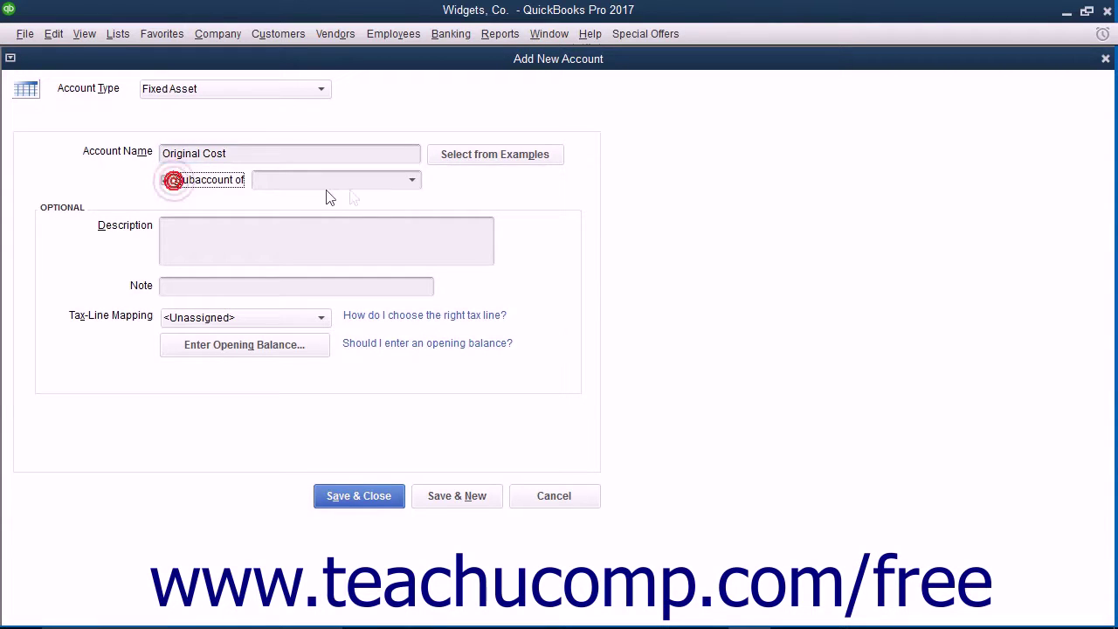
click(411, 180)
click(370, 241)
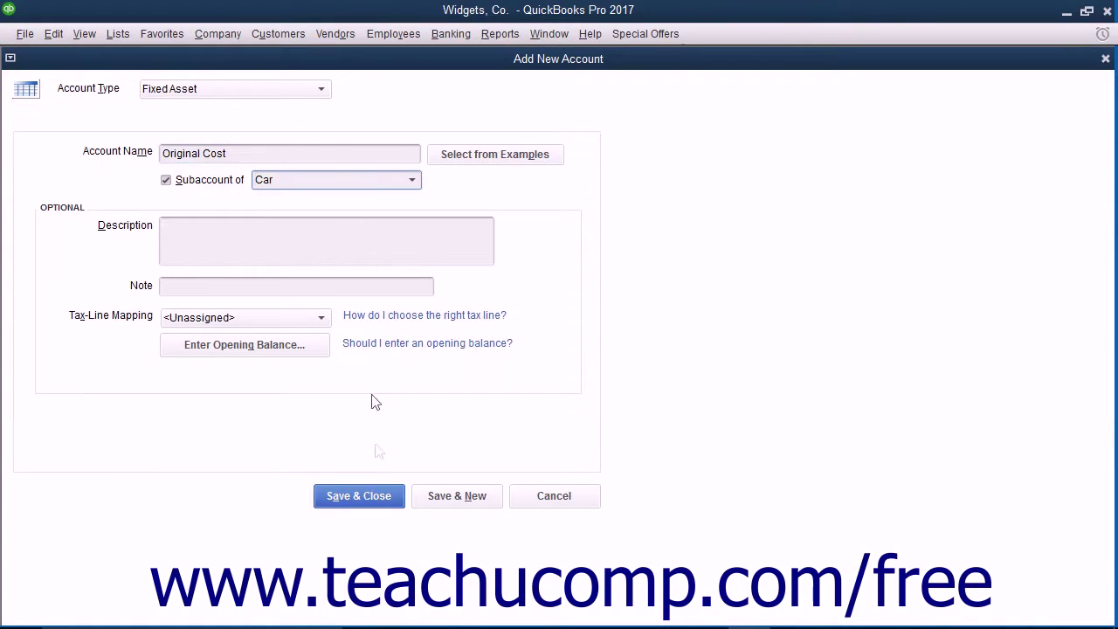
click(377, 495)
Step: Create a Fixed Asset account 'Accumulated Depreciation' as a subaccount of Car
click(75, 611)
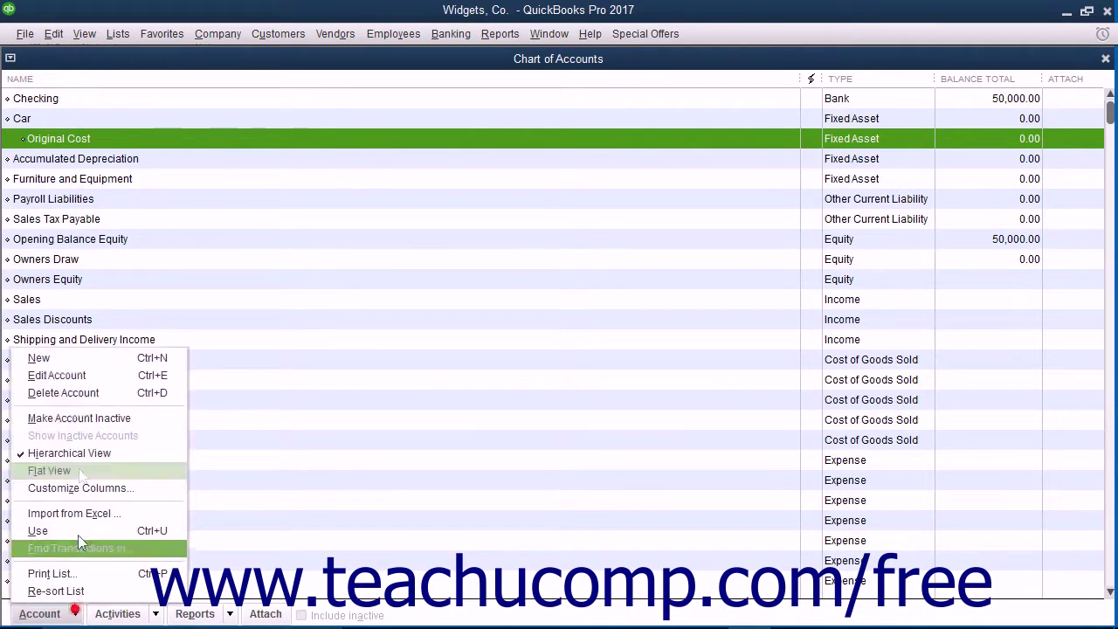
click(39, 358)
click(80, 234)
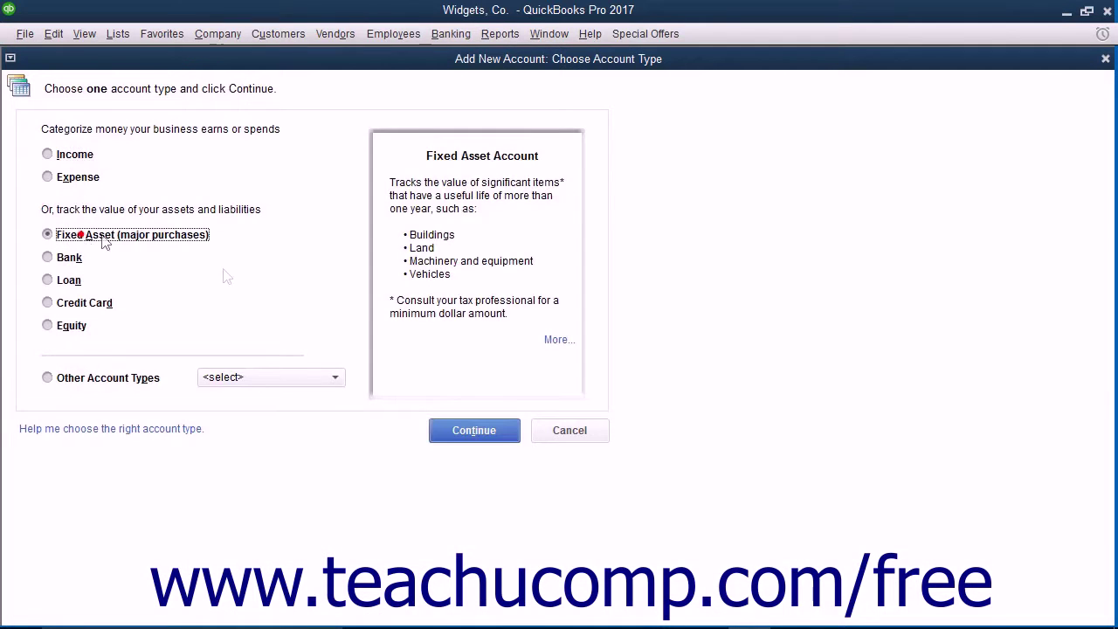
click(461, 438)
text(Accumulated Depreciation)
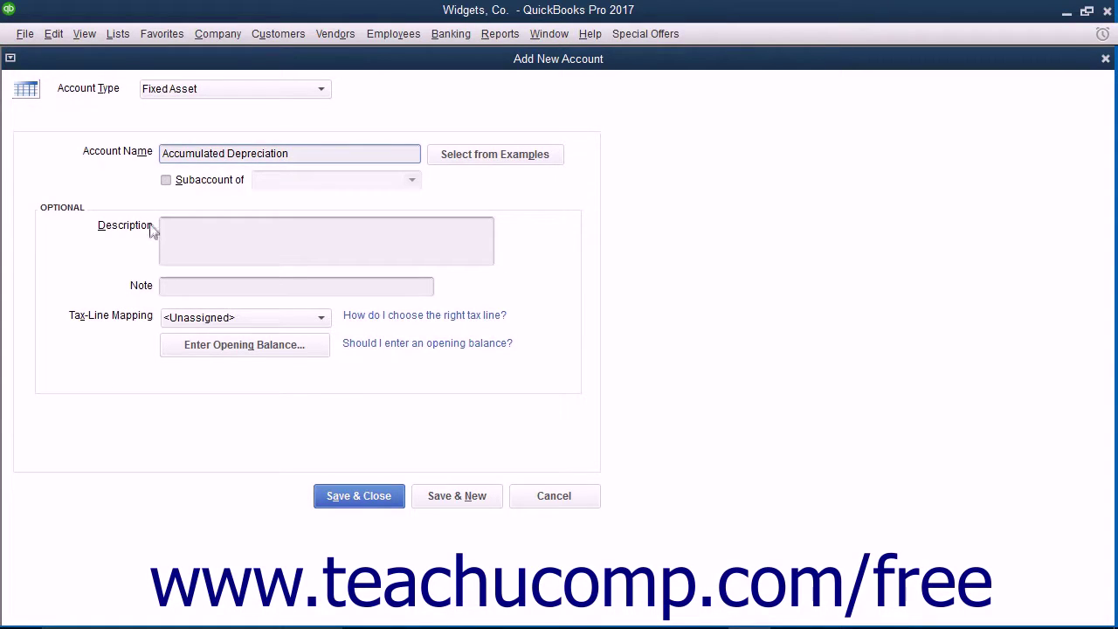
click(166, 180)
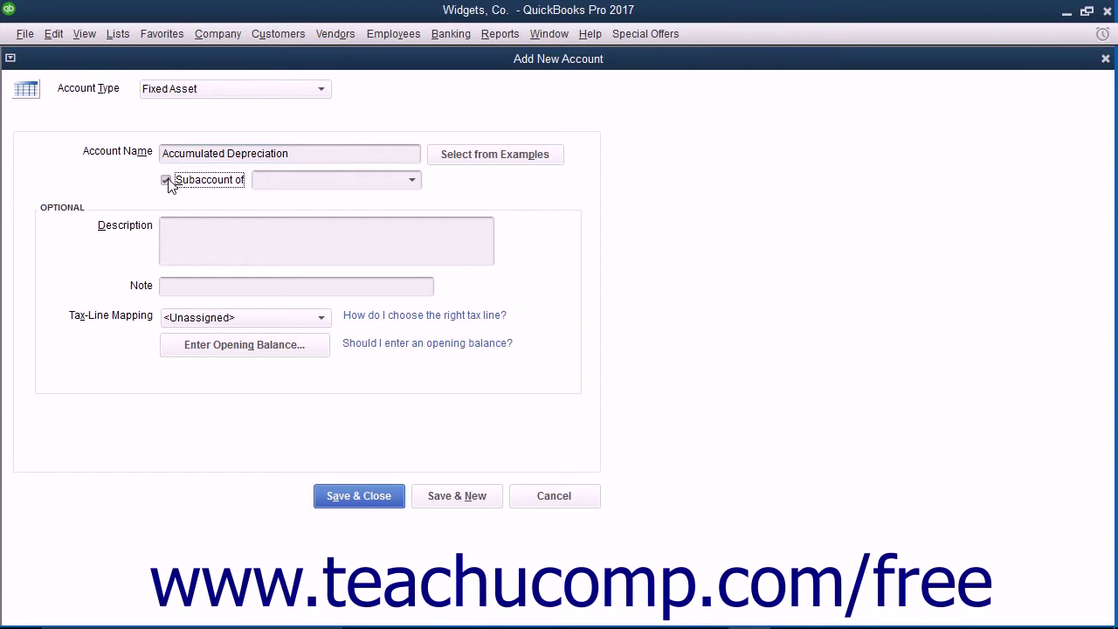
click(414, 182)
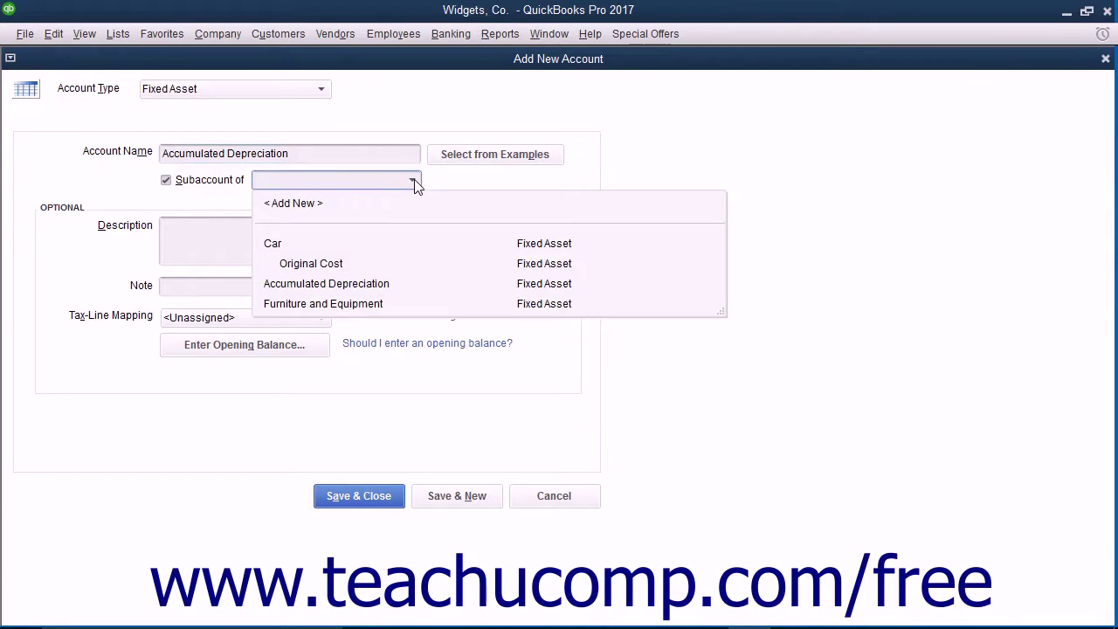
click(318, 244)
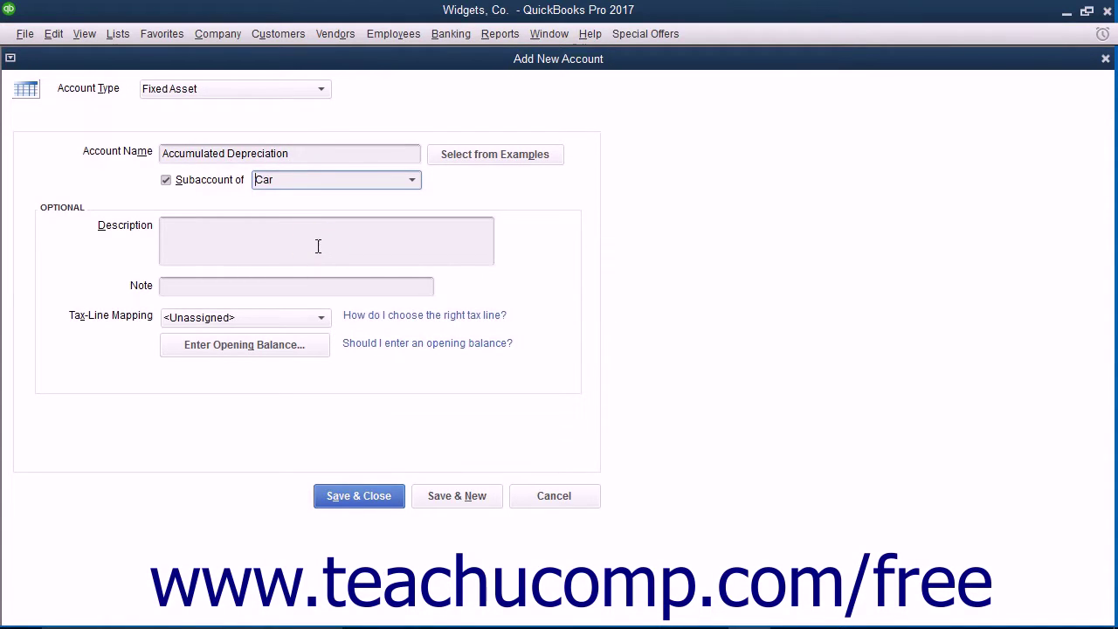
click(359, 495)
drag(20, 158, 19, 138)
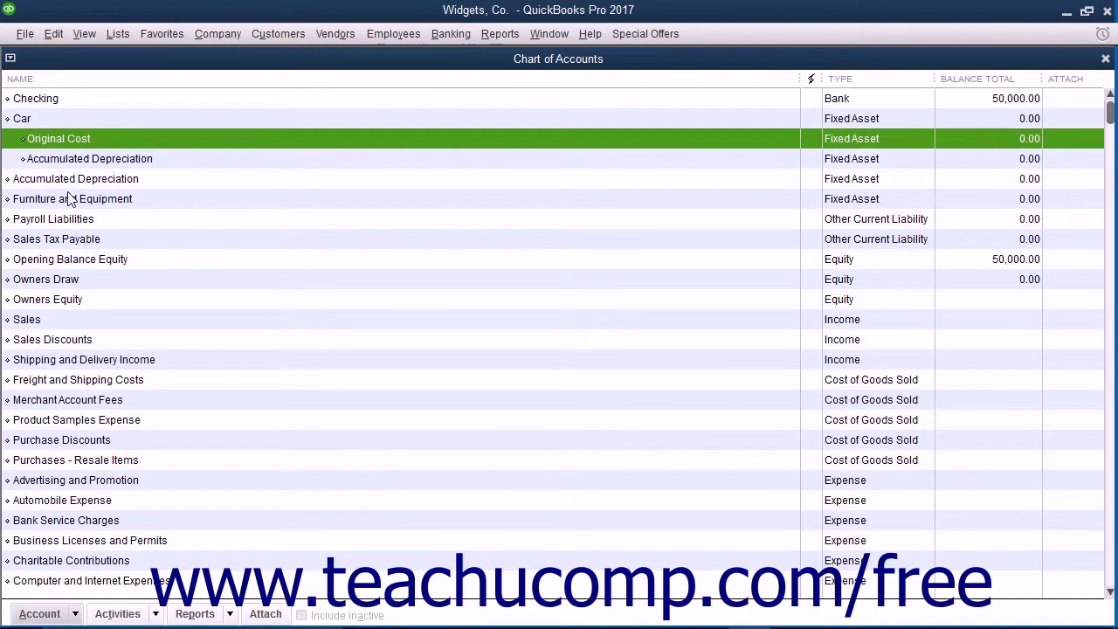
right_click(67, 139)
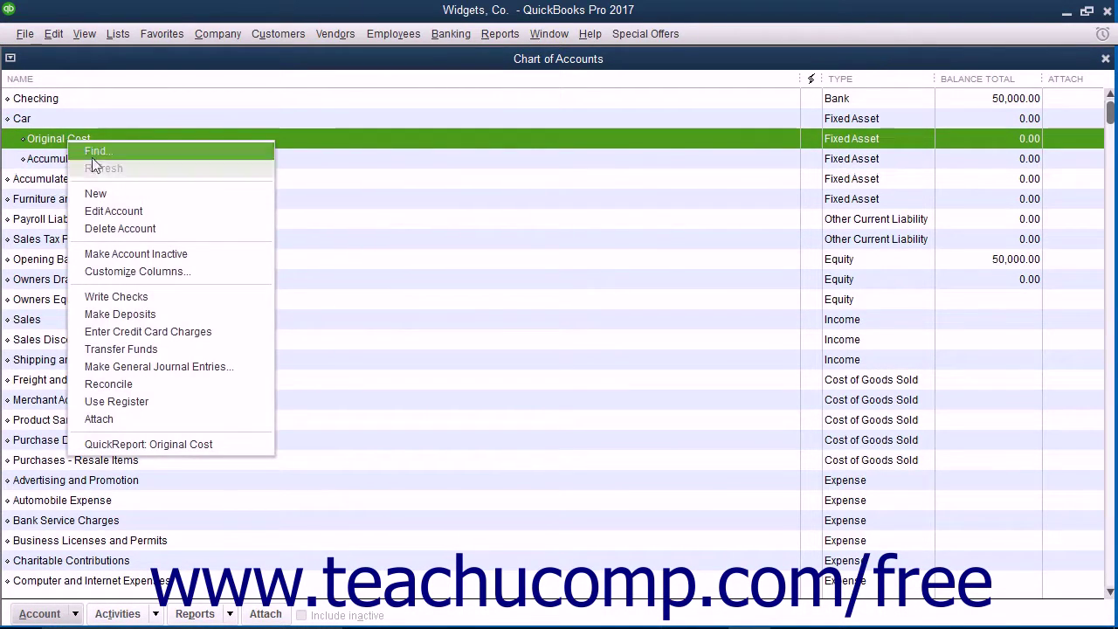
click(118, 211)
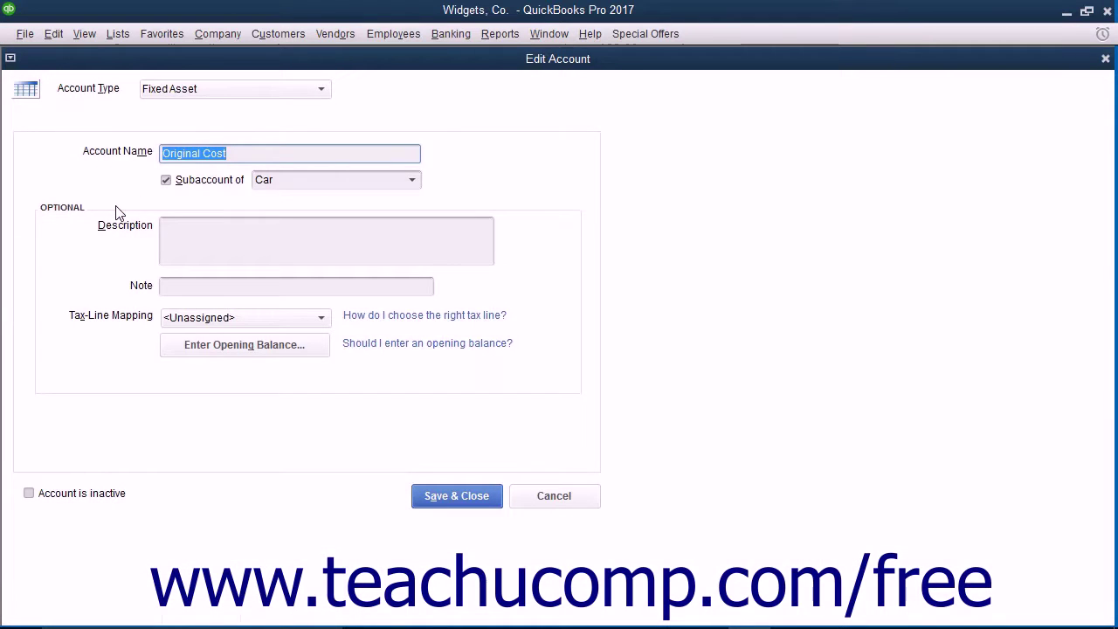
click(210, 346)
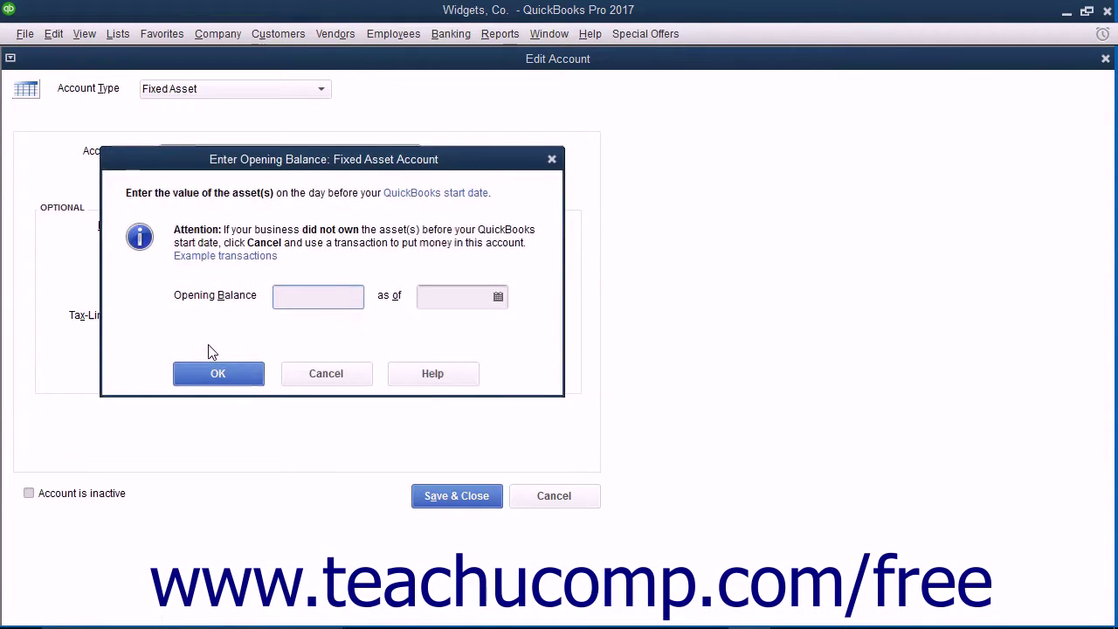
click(282, 296)
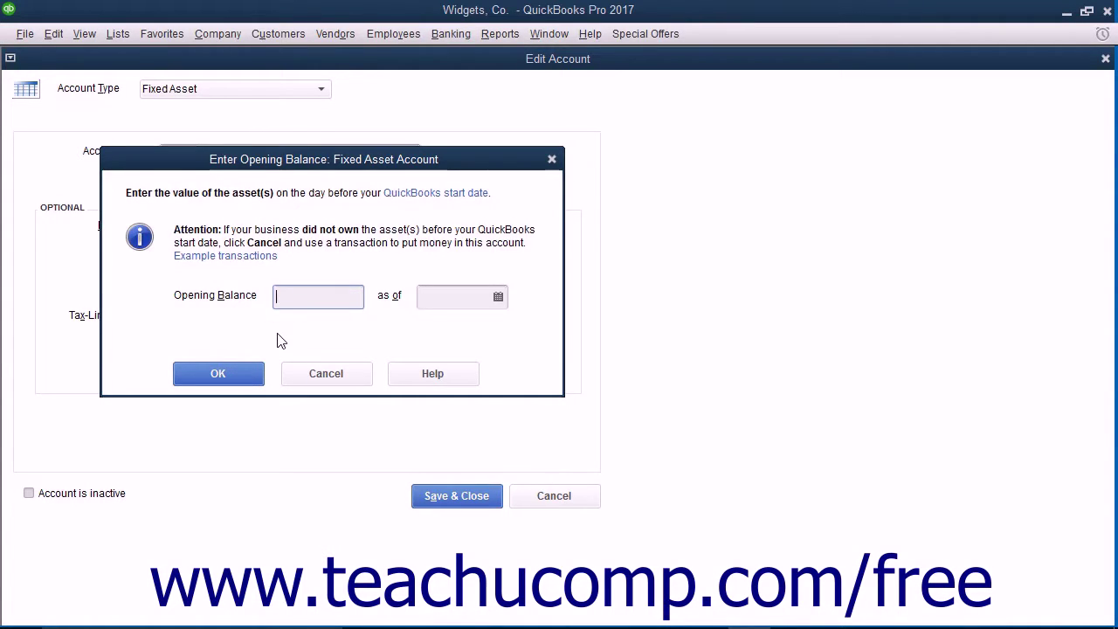
click(312, 375)
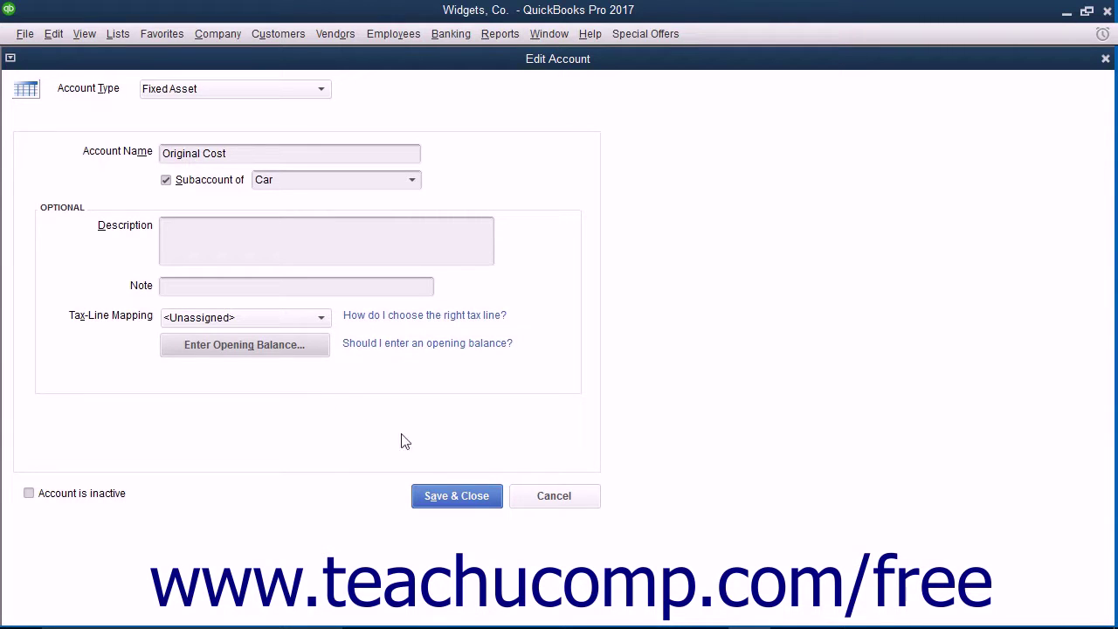
click(480, 497)
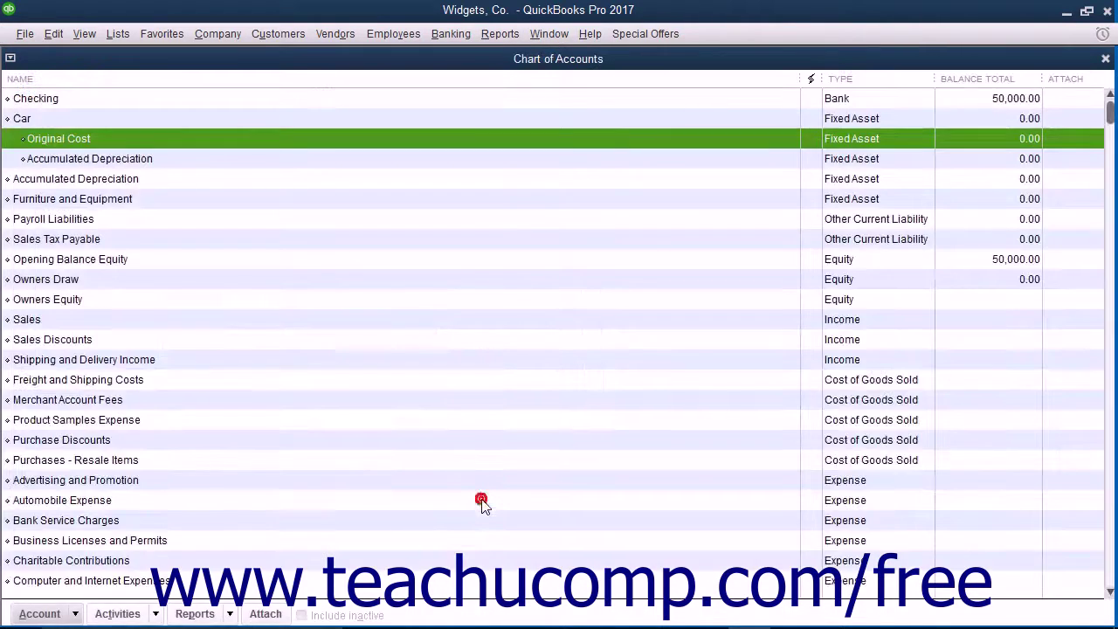
click(177, 161)
right_click(175, 161)
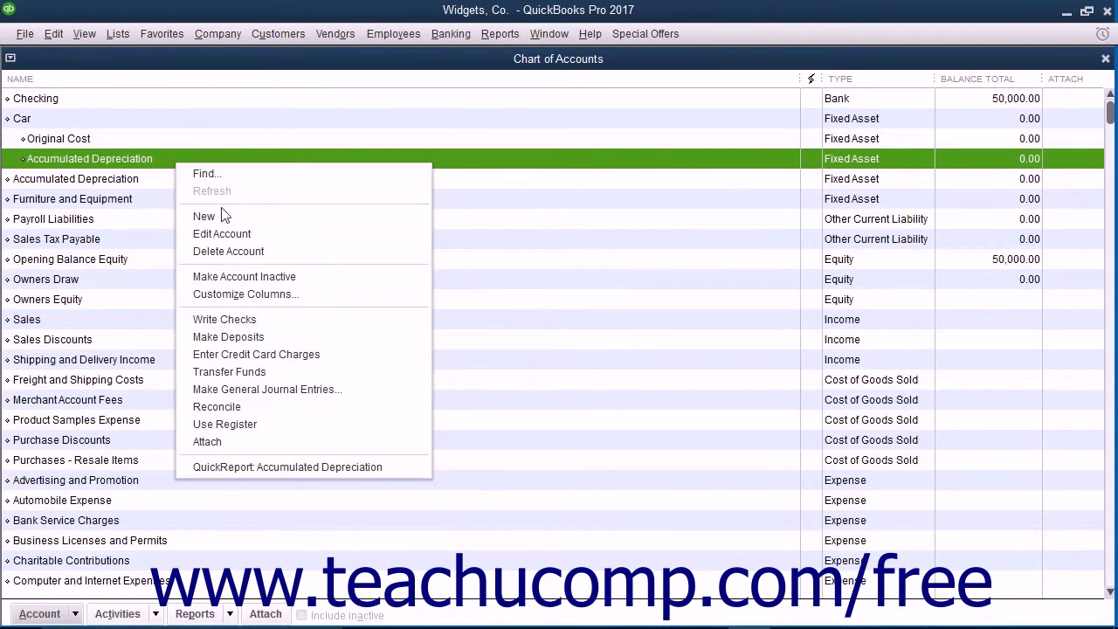
click(224, 234)
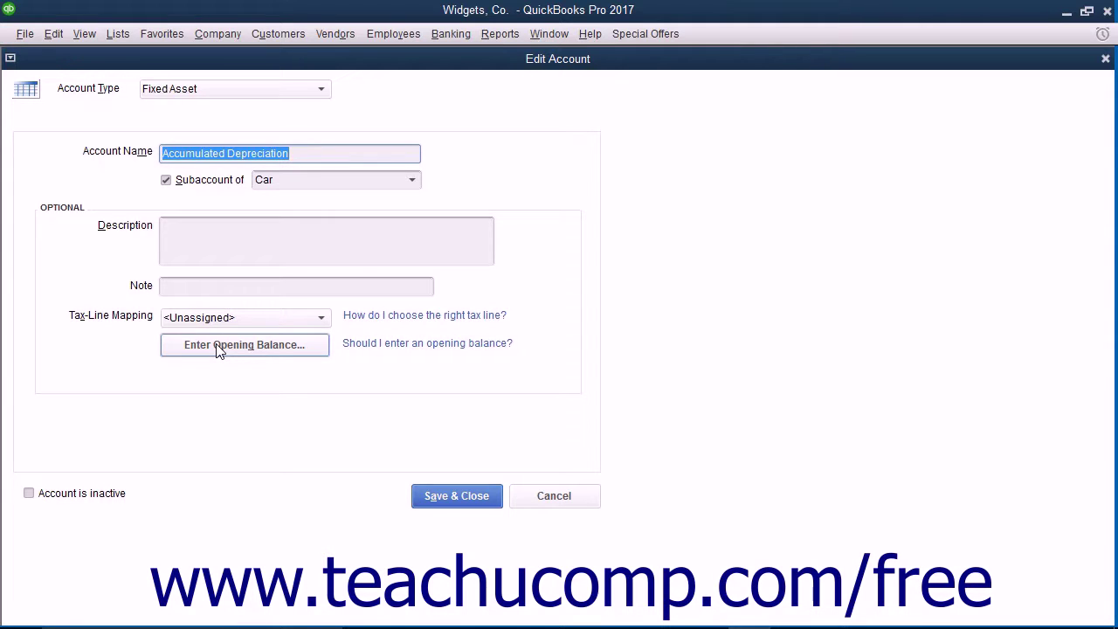
click(219, 345)
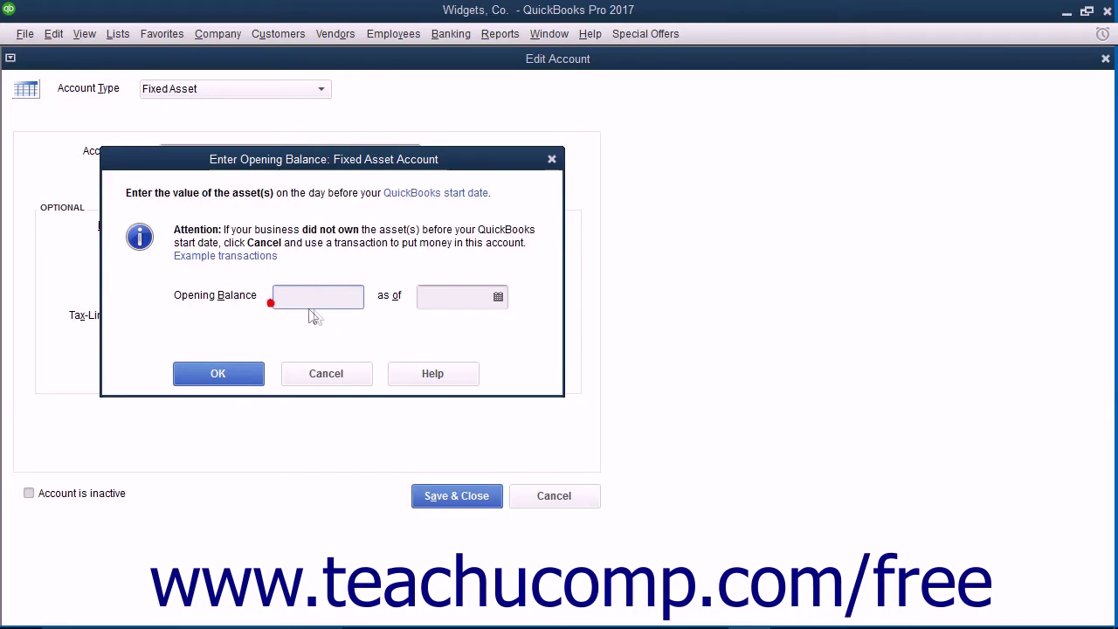
click(245, 374)
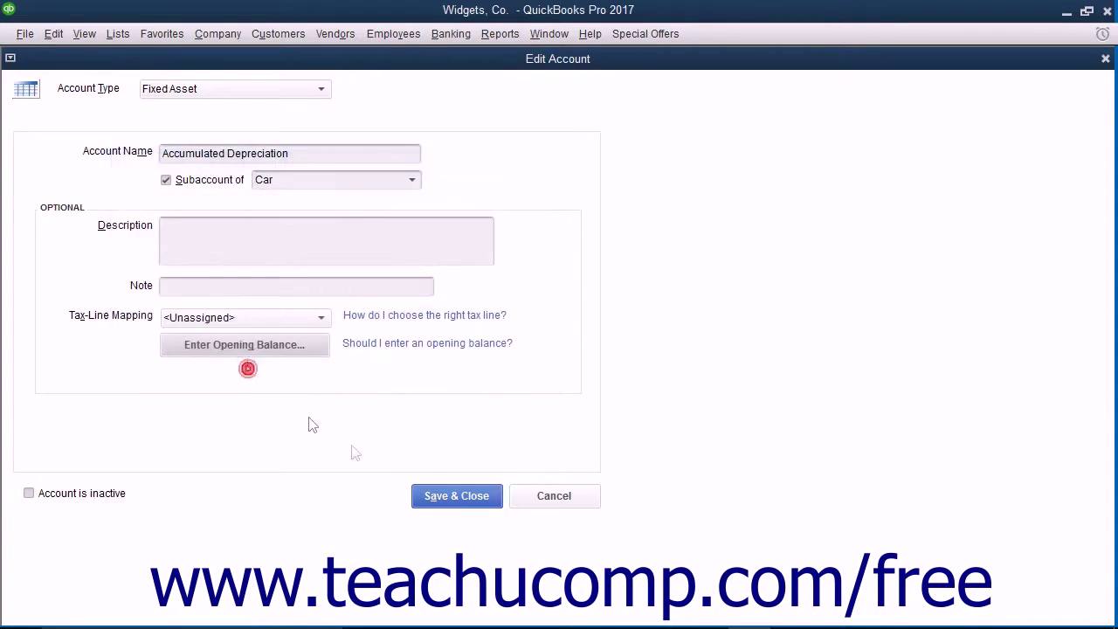